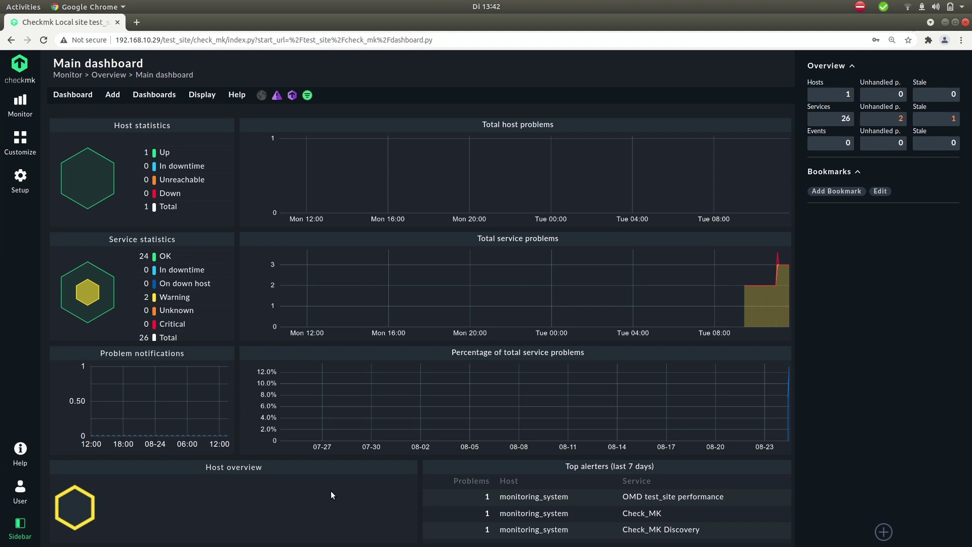
Open the Monitor menu and show the full list of monitoring views
{"action": "mouse_move", "coordinate": [347, 439]}
{"action": "mouse_move", "coordinate": [957, 202]}
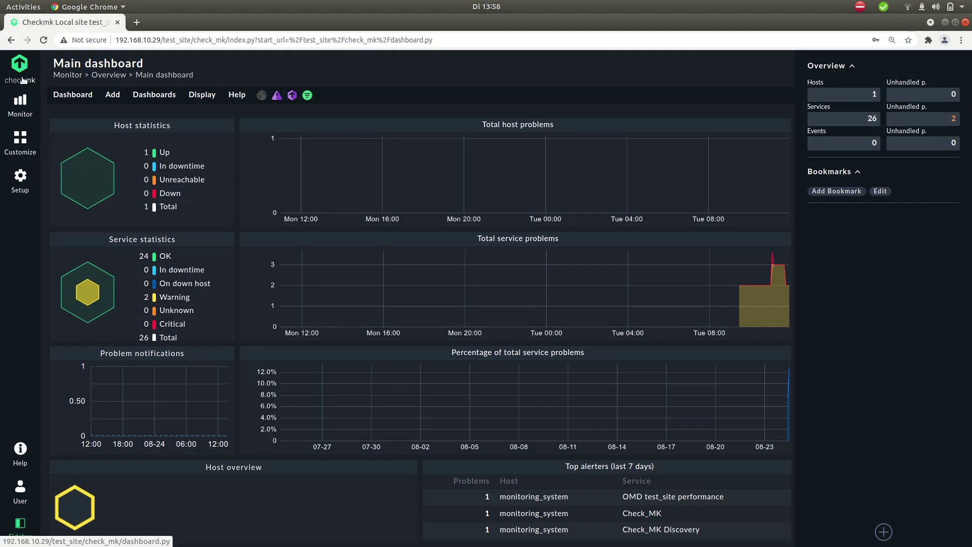
{"action": "left_click", "coordinate": [24, 105]}
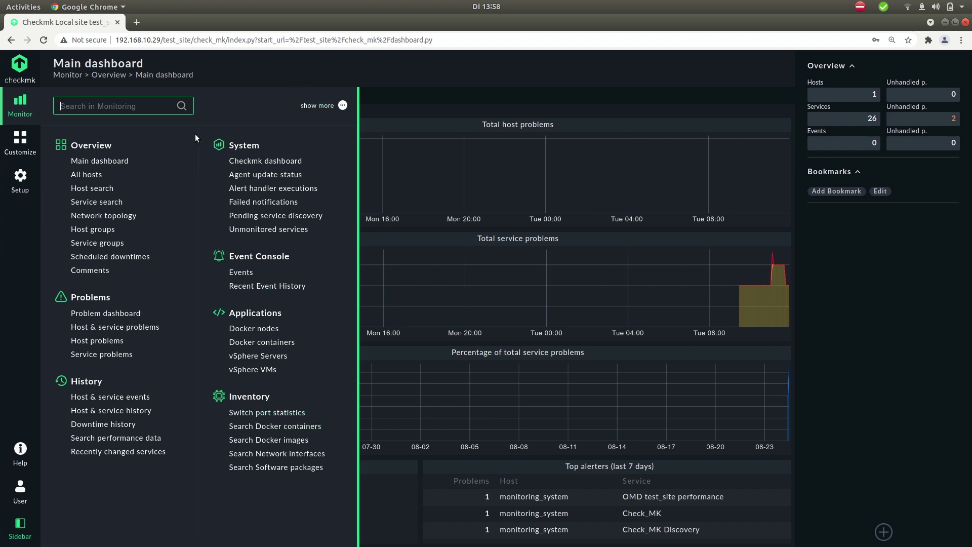
{"action": "left_click", "coordinate": [343, 104]}
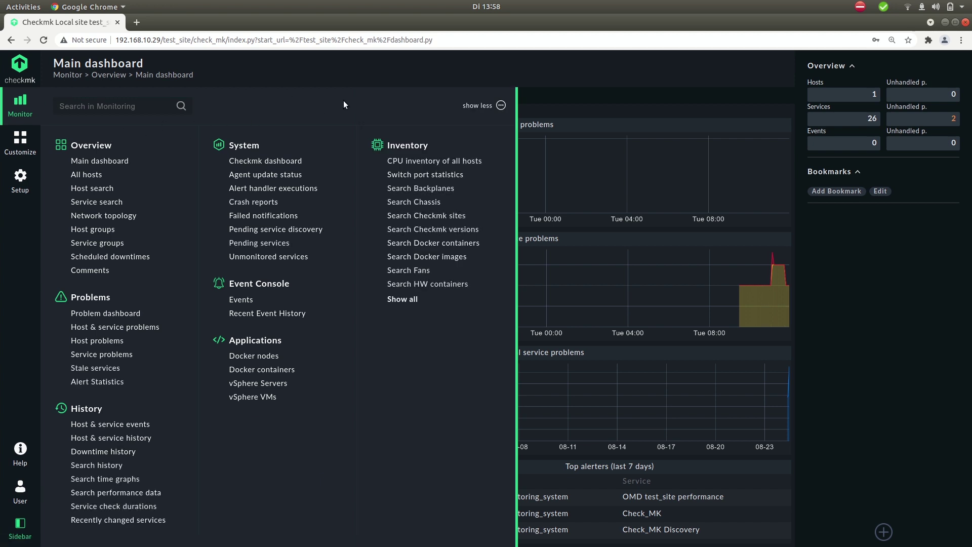
Search the monitoring views for 'main', clear the search, and bring up the Customize menu
{"action": "left_click", "coordinate": [139, 106]}
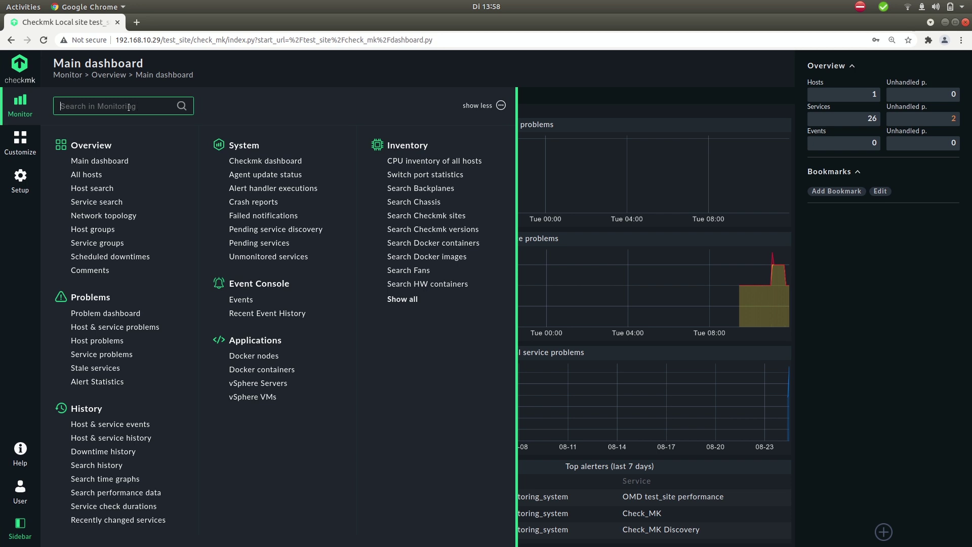
{"action": "type", "text": "main"}
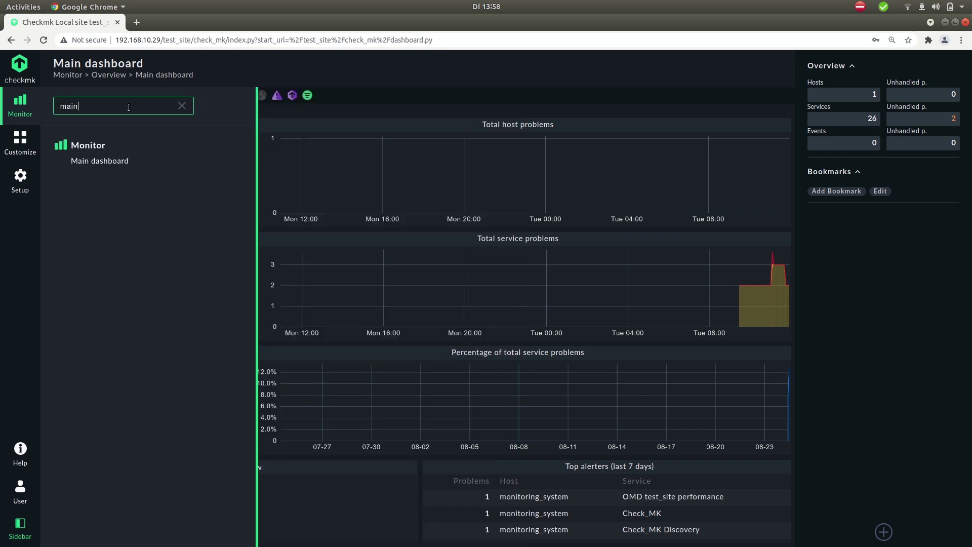
{"action": "left_click", "coordinate": [183, 106]}
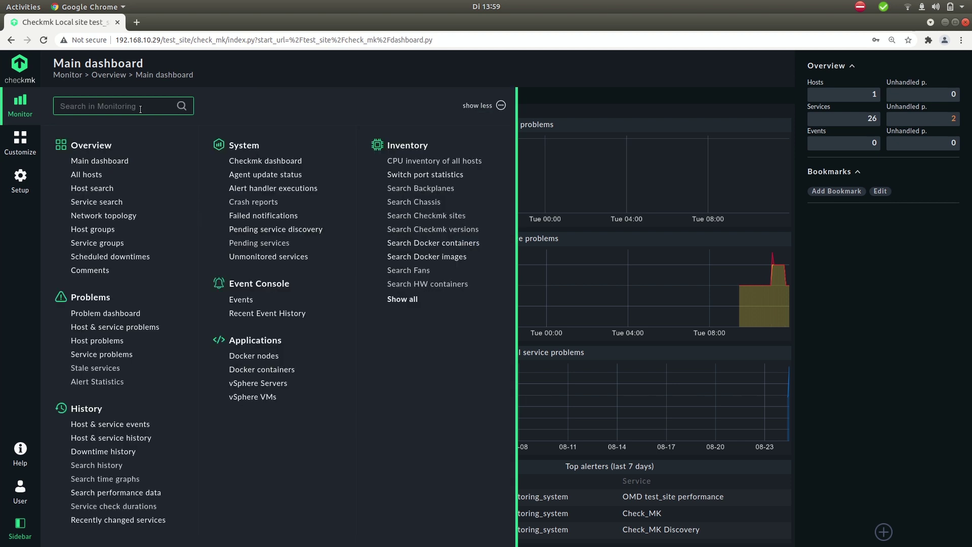
{"action": "mouse_move", "coordinate": [37, 128]}
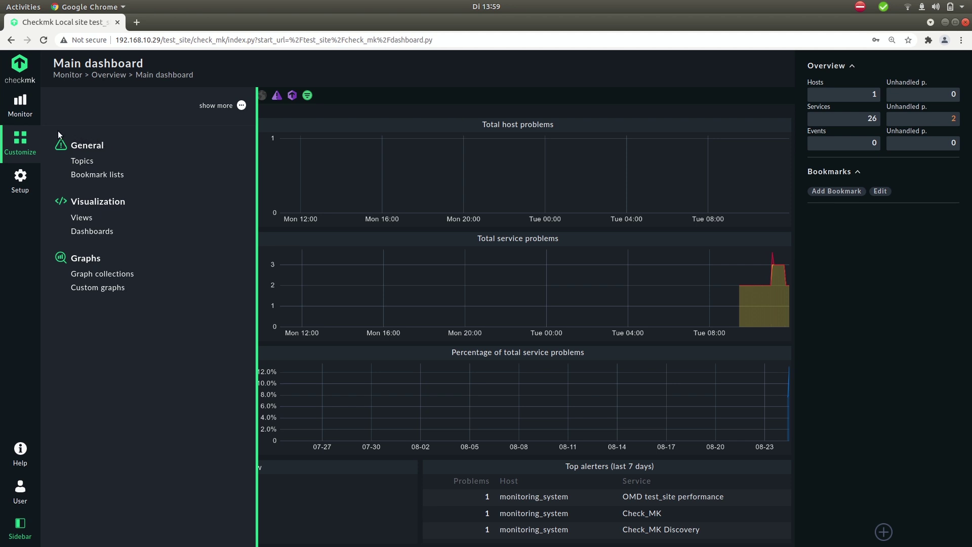
{"action": "left_click", "coordinate": [20, 185]}
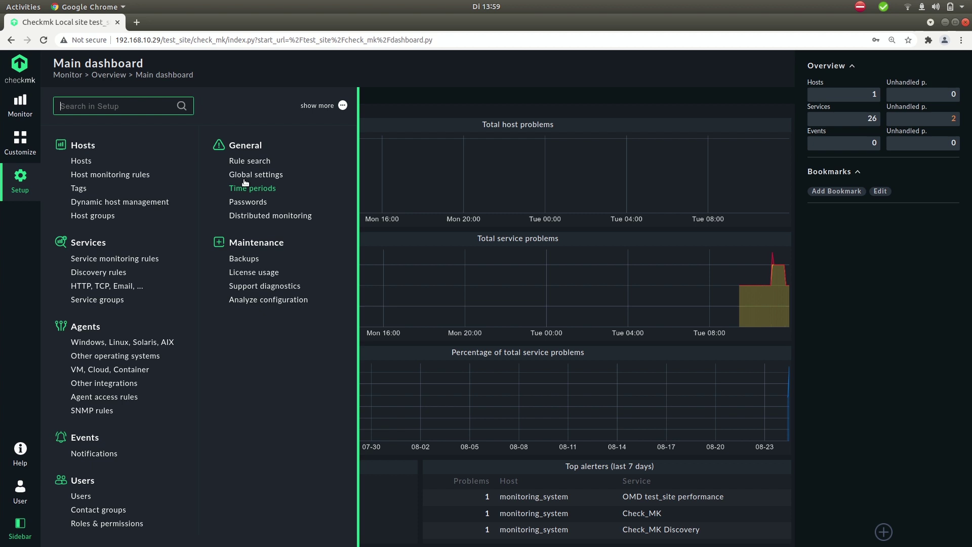
{"action": "left_click", "coordinate": [318, 106]}
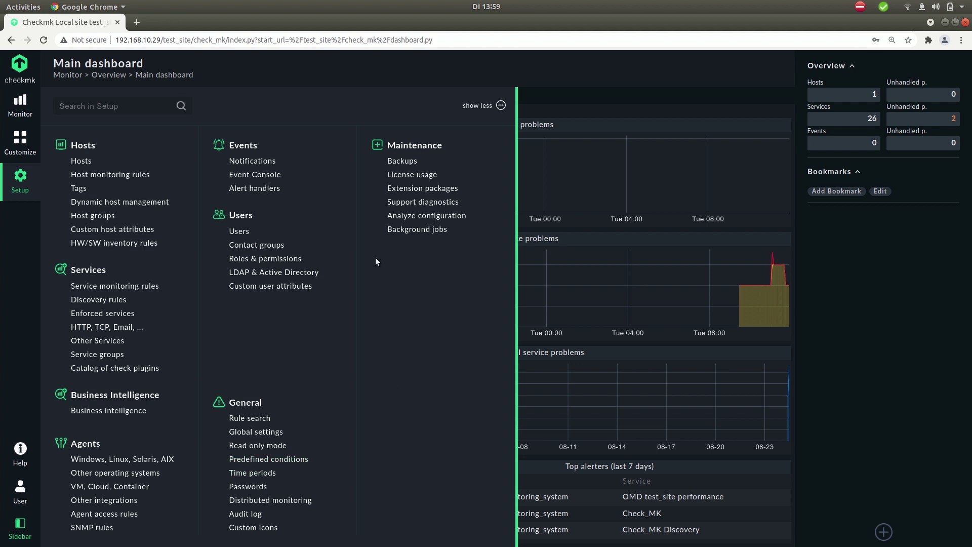
{"action": "left_click", "coordinate": [473, 106]}
{"action": "left_click", "coordinate": [10, 244]}
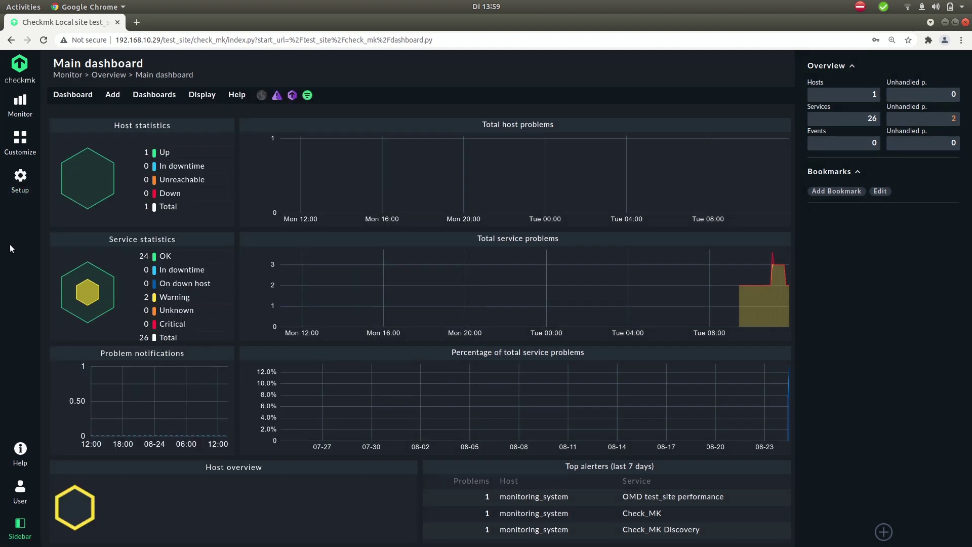
From Help > Change log, open werk #12661, the BI 'By aggregation name' filter fix
{"action": "left_click", "coordinate": [18, 462]}
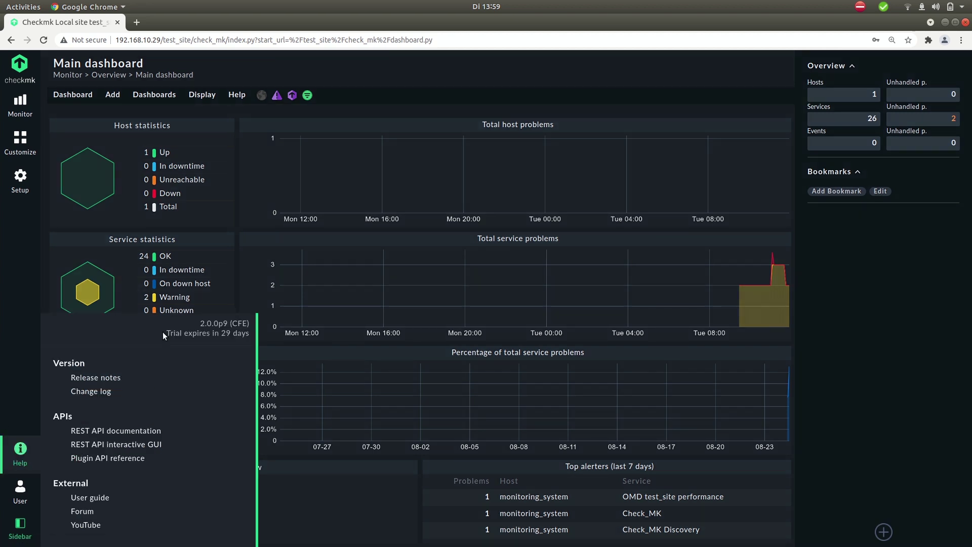
{"action": "left_click", "coordinate": [78, 393]}
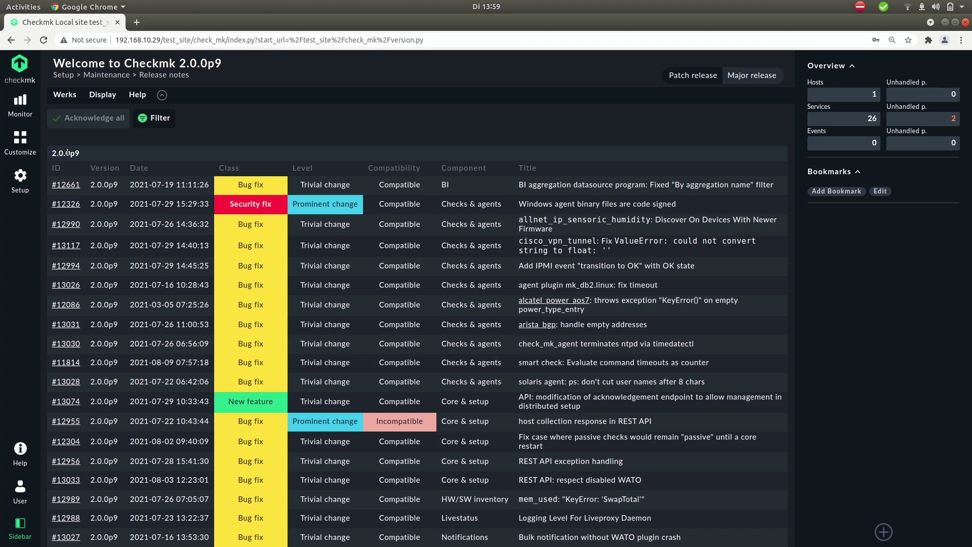
{"action": "left_click_drag", "start_coordinate": [83, 153], "coordinate": [53, 153]}
{"action": "left_click", "coordinate": [58, 153]}
{"action": "left_click", "coordinate": [66, 185]}
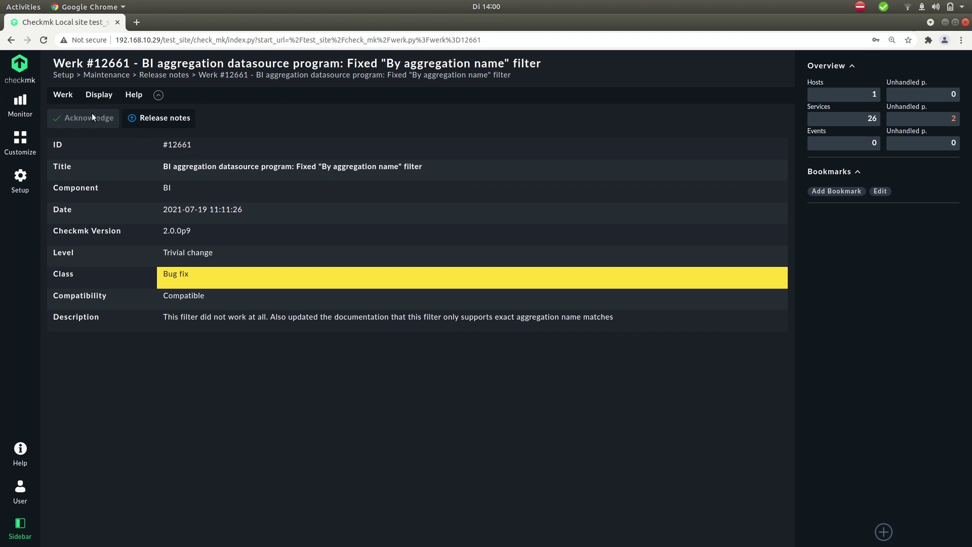
{"action": "left_click", "coordinate": [20, 451]}
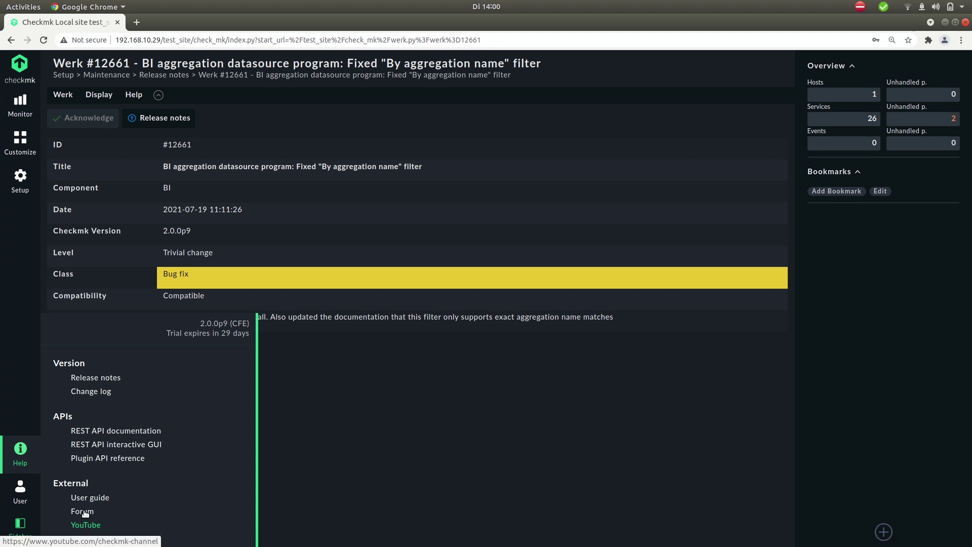
Switch the interface to the light theme and move the sidebar to the left
{"action": "mouse_move", "coordinate": [21, 495]}
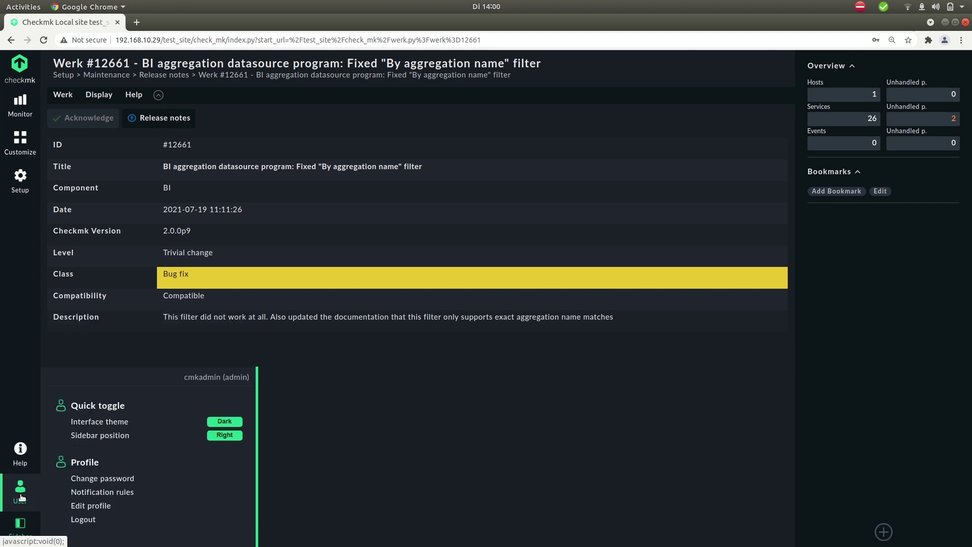
{"action": "left_click", "coordinate": [118, 425]}
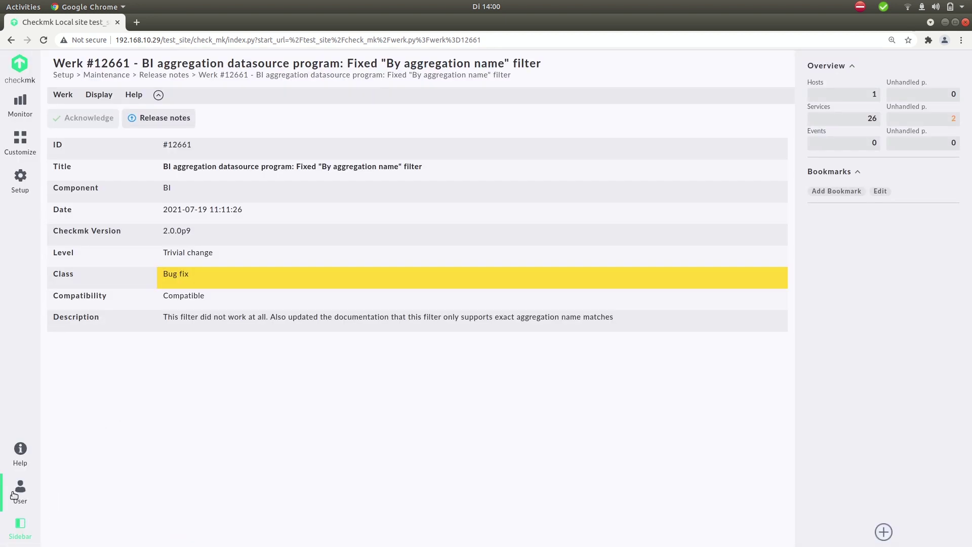
{"action": "left_click", "coordinate": [20, 490]}
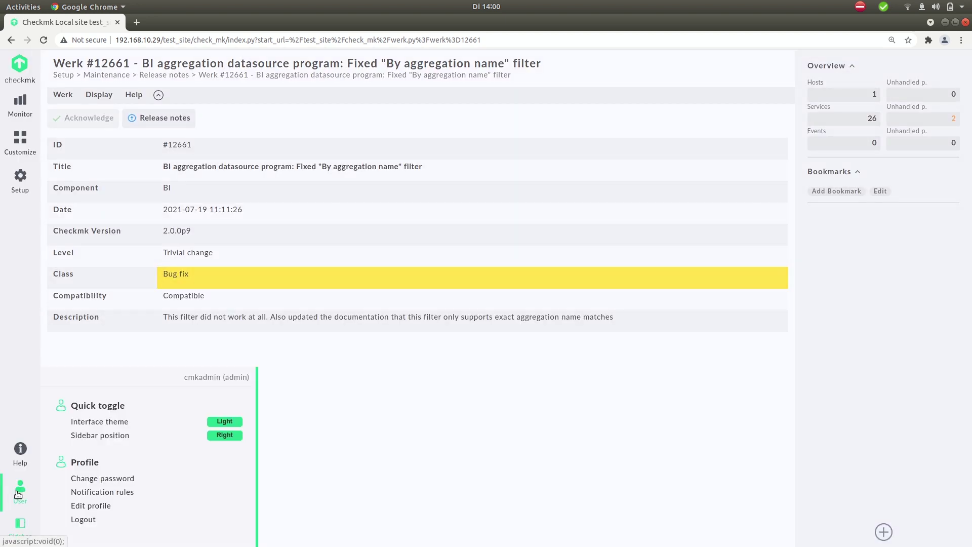
{"action": "left_click", "coordinate": [108, 436]}
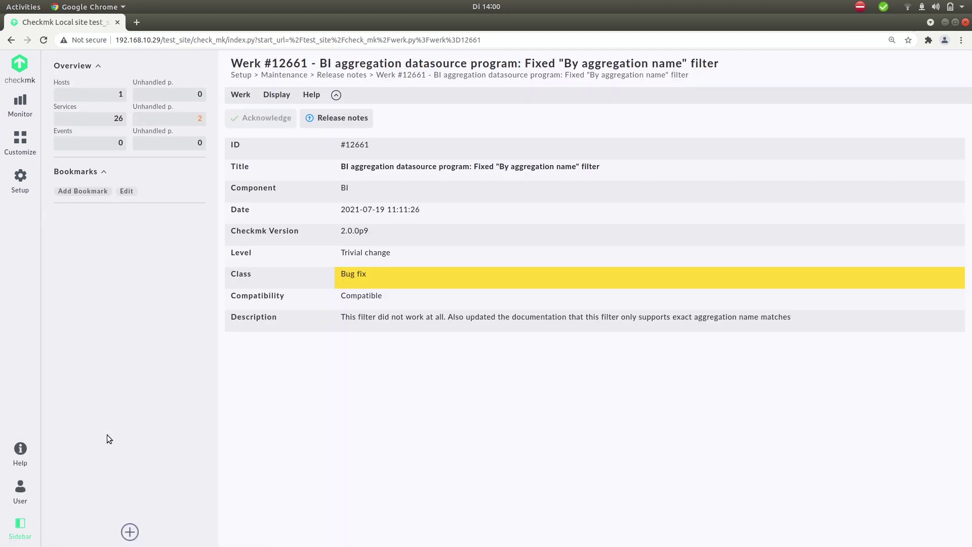
Restore the dark theme and move the sidebar back to the right
{"action": "left_click", "coordinate": [21, 489]}
{"action": "left_click", "coordinate": [76, 423]}
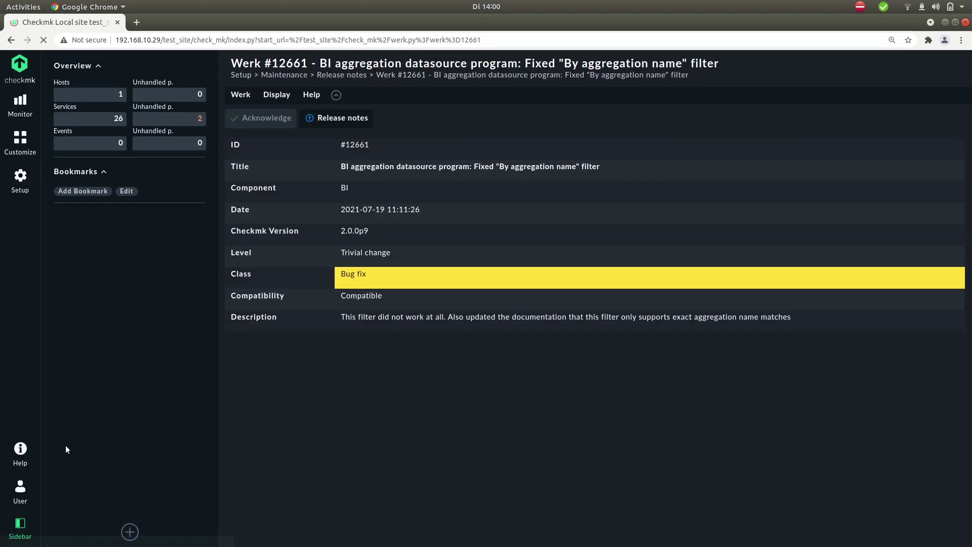
{"action": "left_click", "coordinate": [30, 476]}
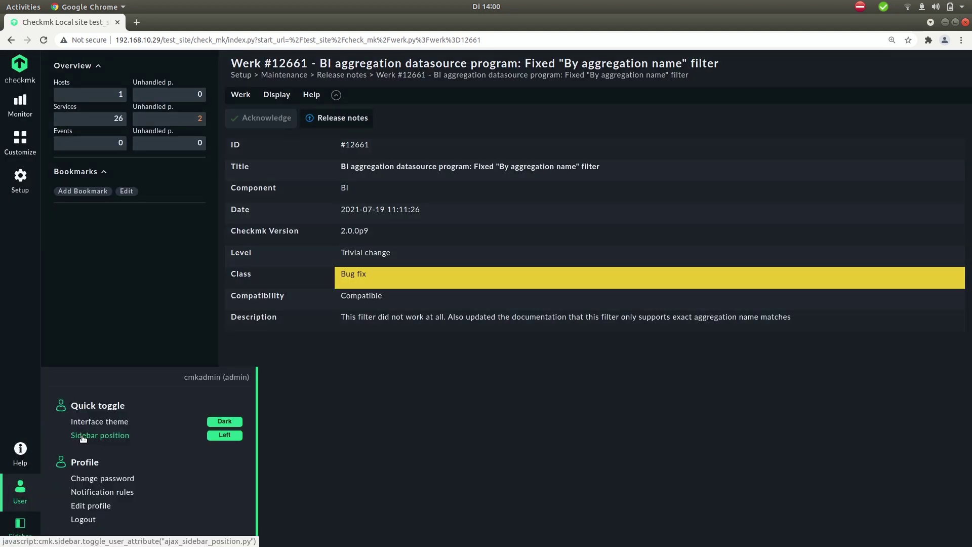
{"action": "left_click", "coordinate": [81, 436]}
{"action": "left_click", "coordinate": [18, 491]}
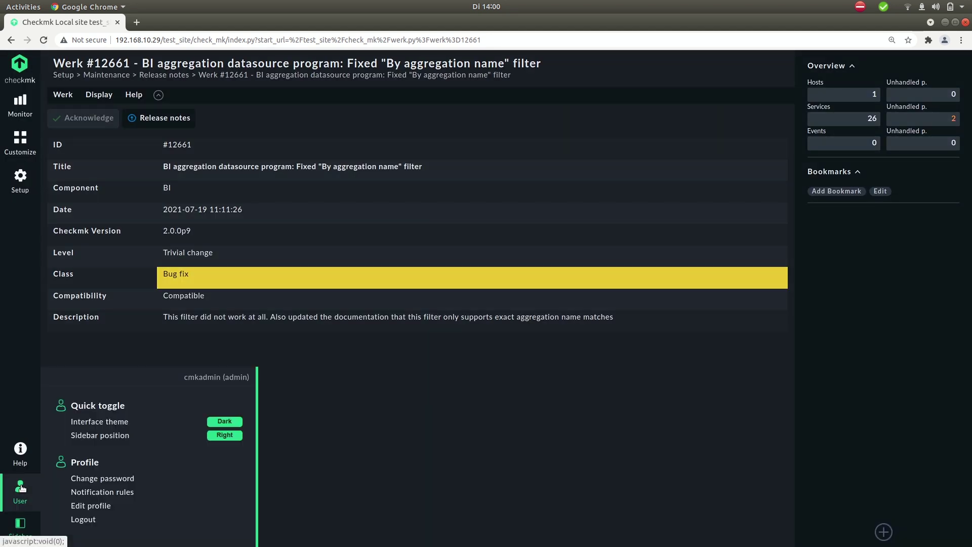
Open the profile editing page and view the interface languages without changing them
{"action": "left_click", "coordinate": [89, 507]}
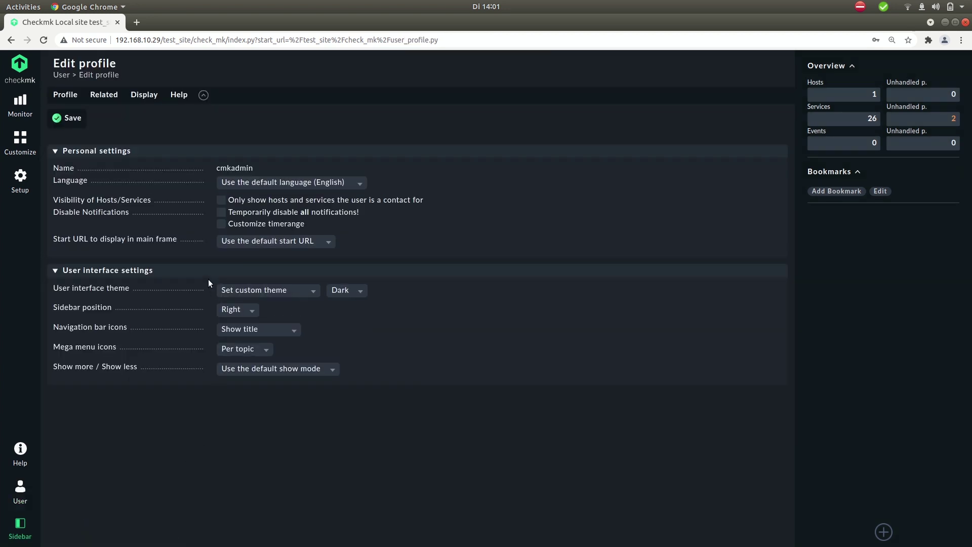
{"action": "left_click", "coordinate": [263, 189]}
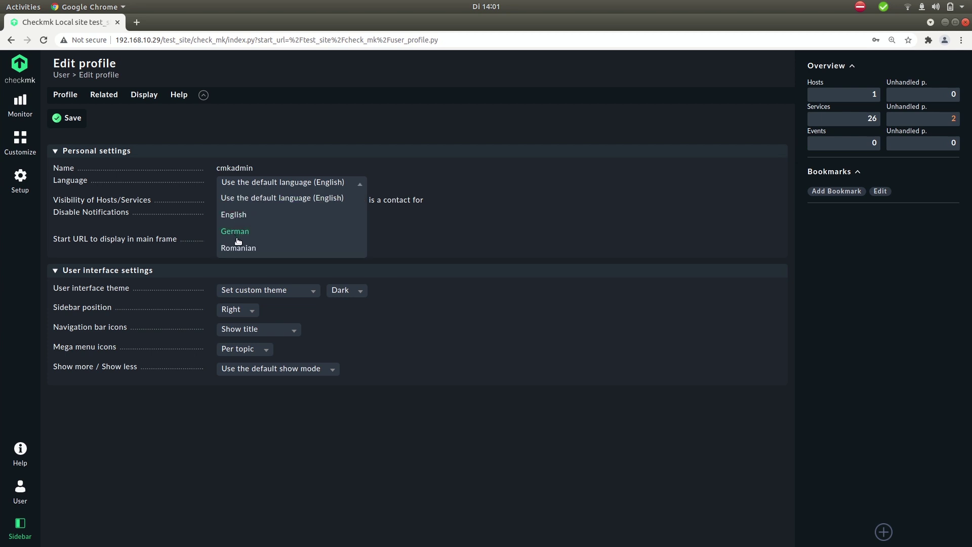
{"action": "left_click", "coordinate": [274, 184]}
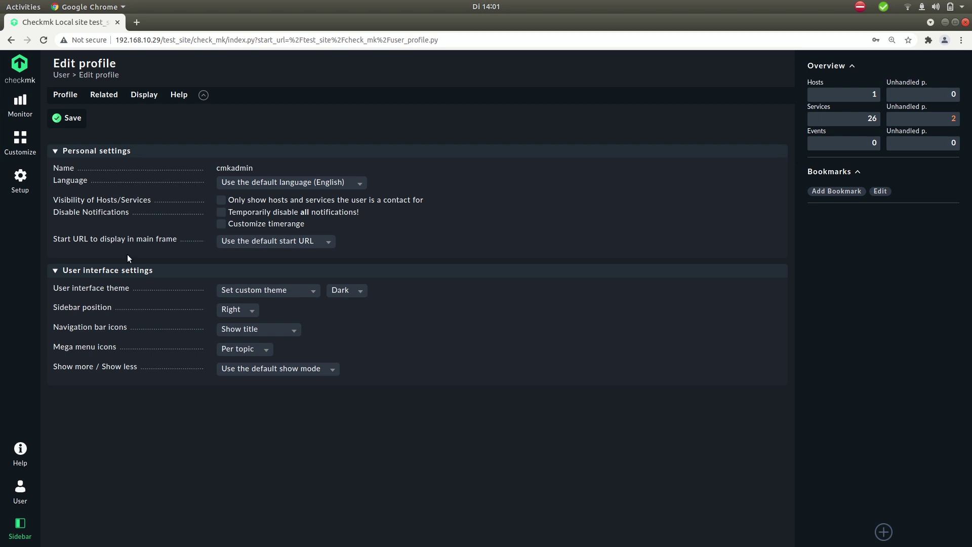
Toggle the sidebar off and back on, then load the monitoring.lan.tribe29.com production site
{"action": "left_click", "coordinate": [23, 501]}
{"action": "left_click", "coordinate": [23, 501]}
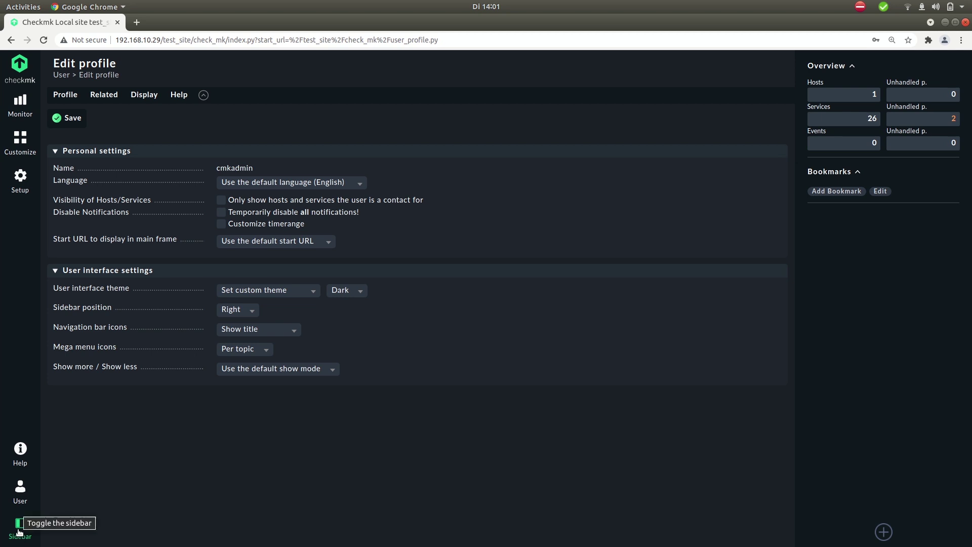
{"action": "left_click", "coordinate": [19, 532]}
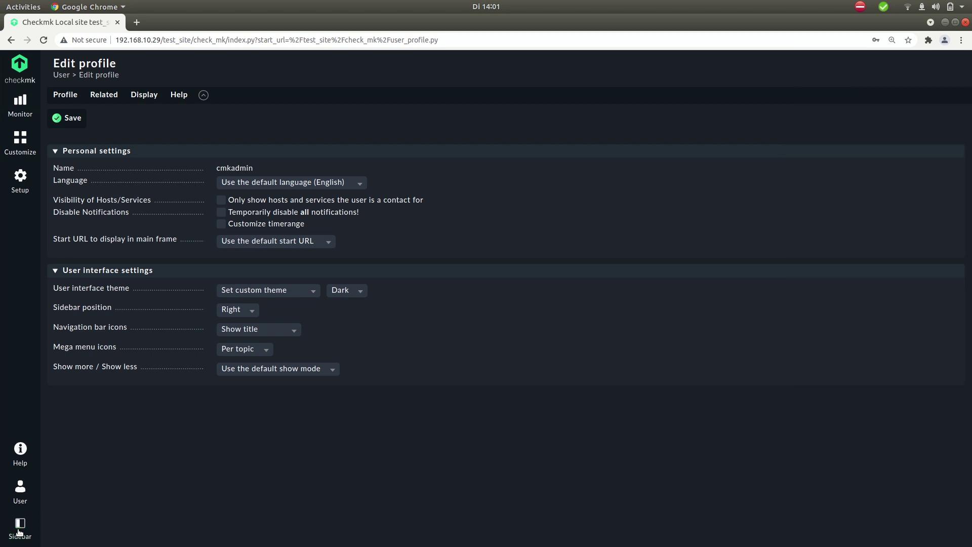
{"action": "left_click", "coordinate": [19, 532]}
{"action": "left_click", "coordinate": [19, 532]}
{"action": "left_click", "coordinate": [19, 531]}
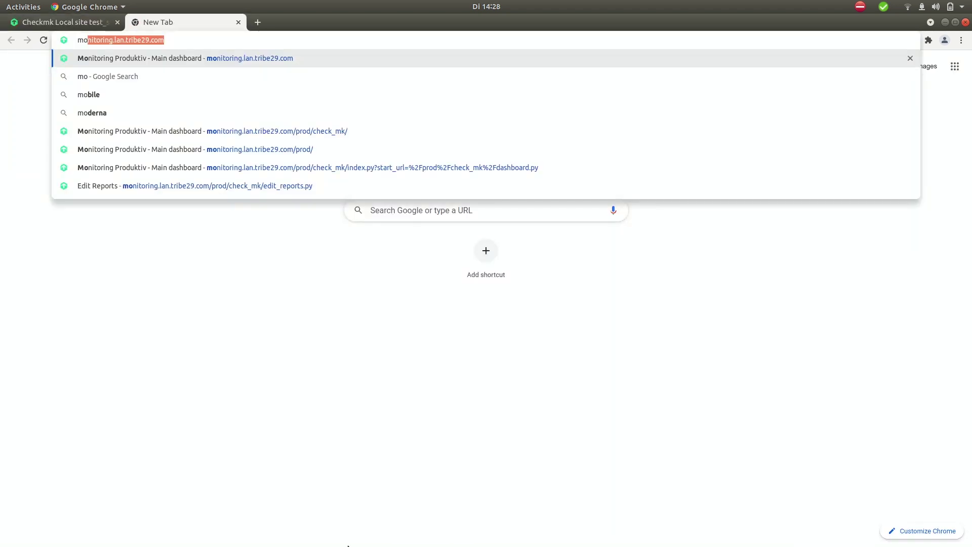
{"action": "key", "text": "Return"}
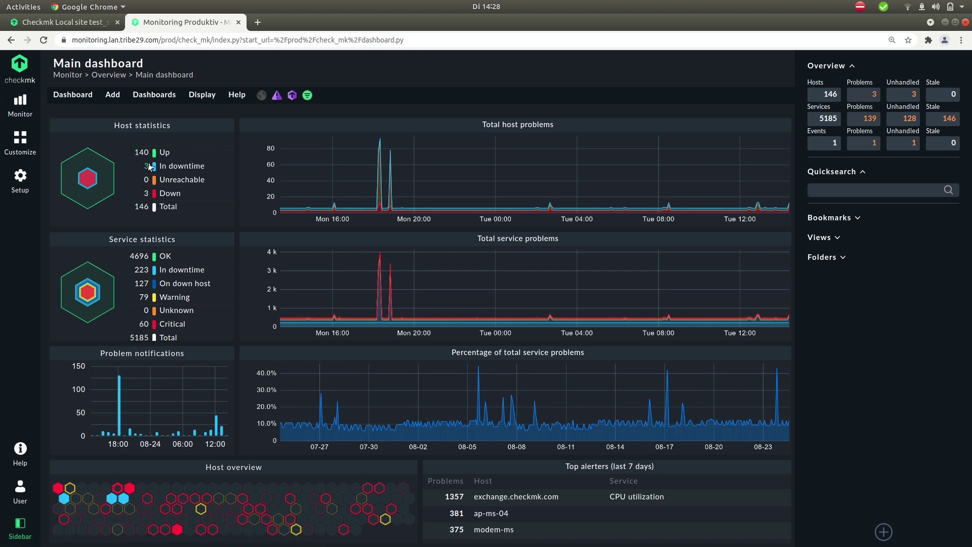
Inspect the Main dashboard's Total host problems and Problem notifications graphs
{"action": "mouse_move", "coordinate": [300, 174]}
{"action": "mouse_move", "coordinate": [120, 401]}
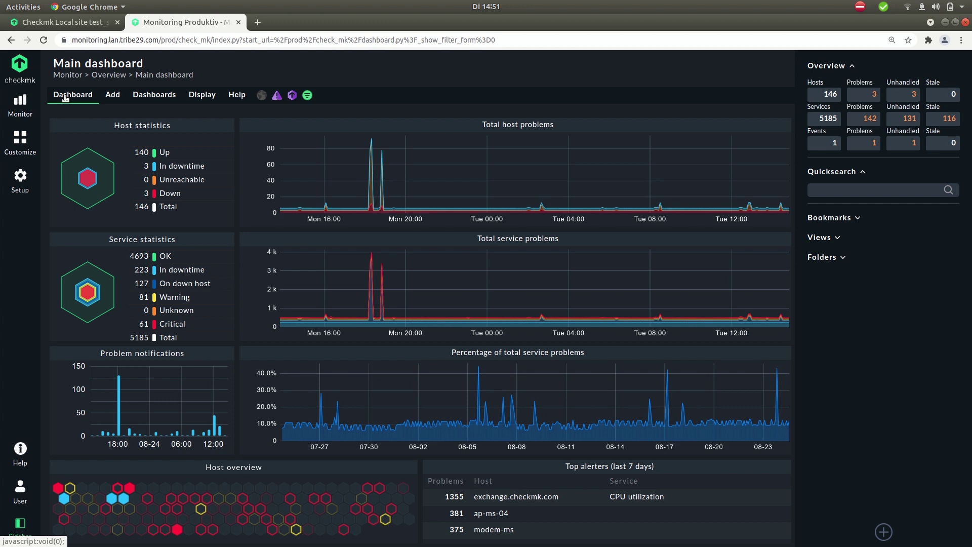
Browse the Dashboard, Add, Dashboards and Display action-bar dropdowns
{"action": "left_click", "coordinate": [66, 97]}
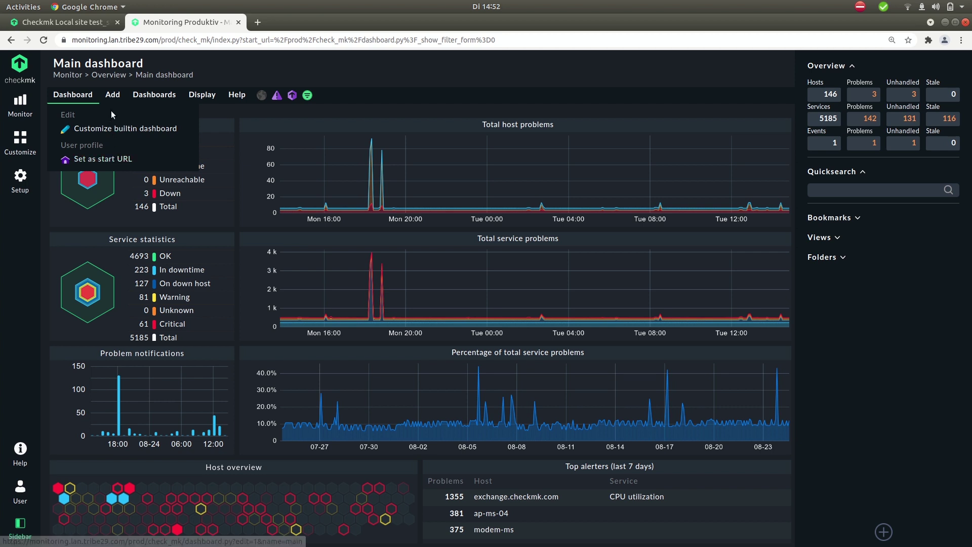
{"action": "mouse_move", "coordinate": [113, 99]}
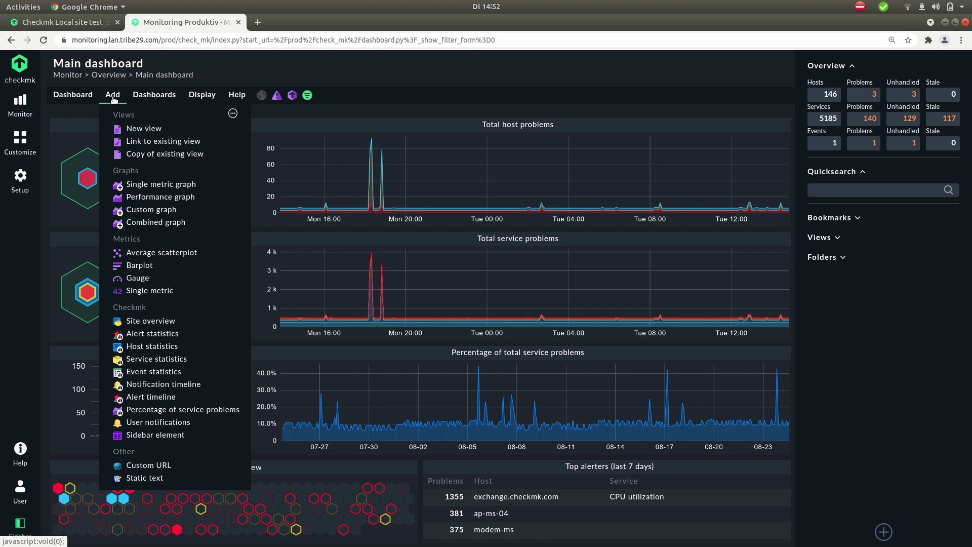
{"action": "mouse_move", "coordinate": [155, 98]}
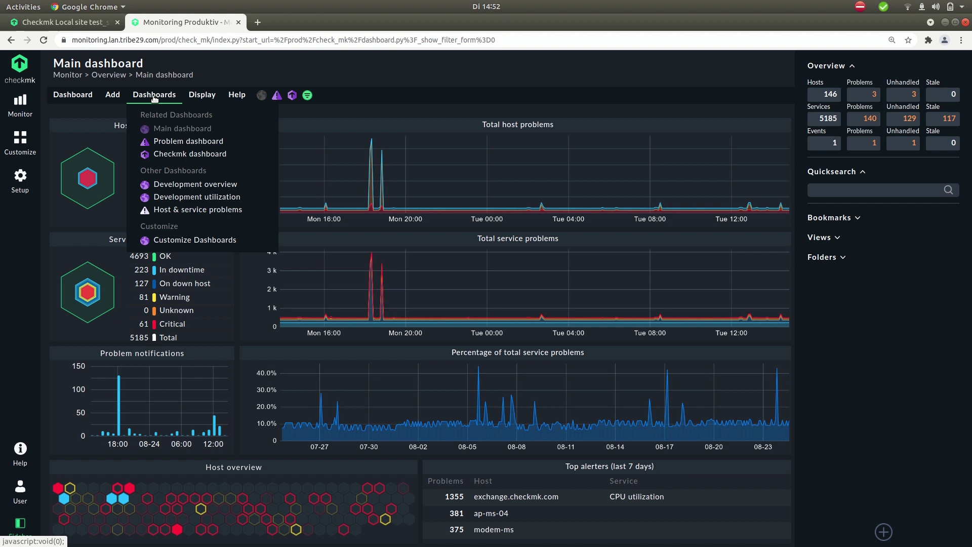
{"action": "mouse_move", "coordinate": [201, 98]}
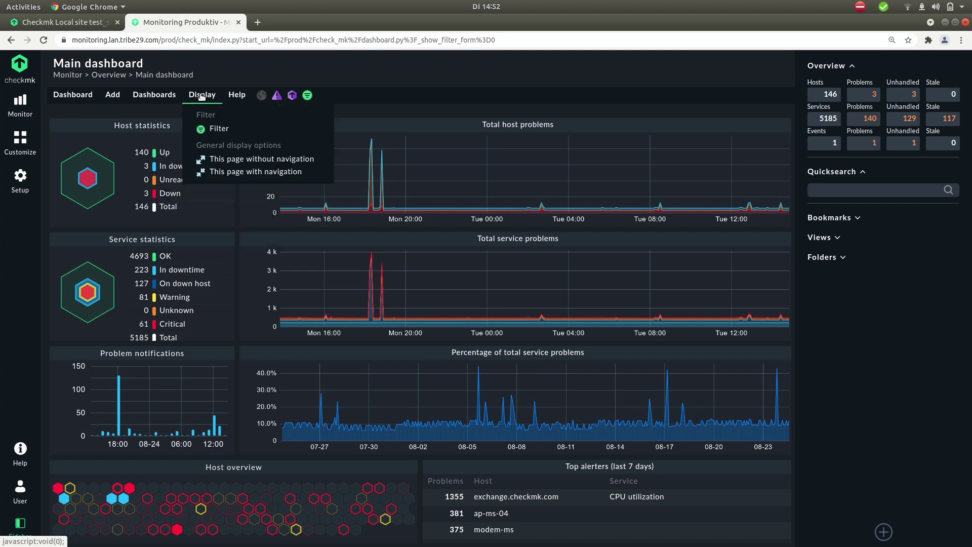
Open the Display > Filter panel on the dashboard and close it again
{"action": "left_click", "coordinate": [216, 129]}
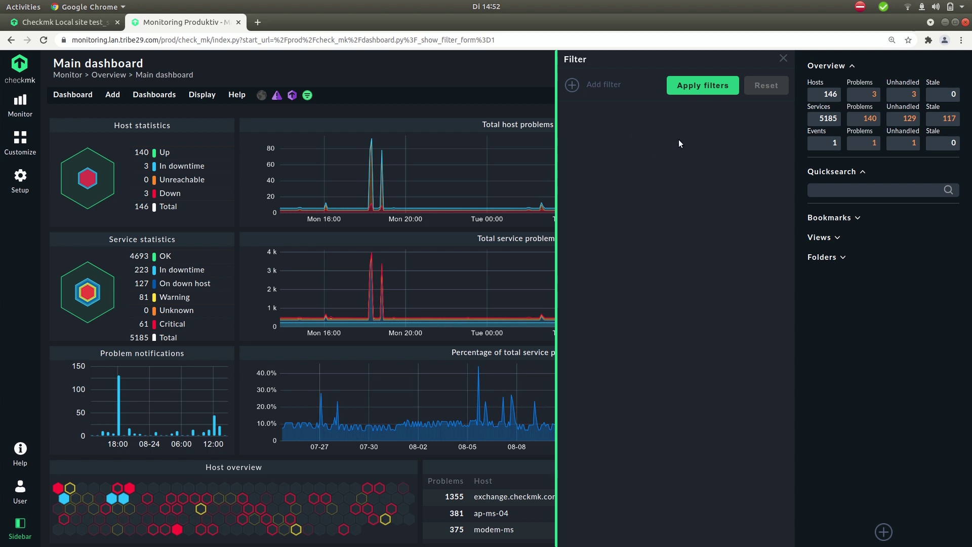
{"action": "left_click", "coordinate": [784, 55]}
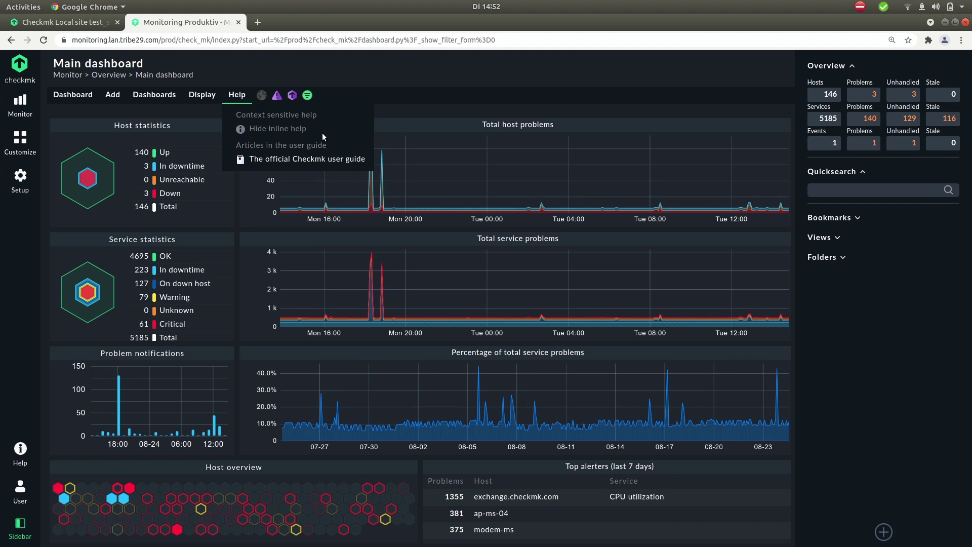
Dismiss the Help dropdown by clicking in the page header
{"action": "left_click", "coordinate": [302, 77]}
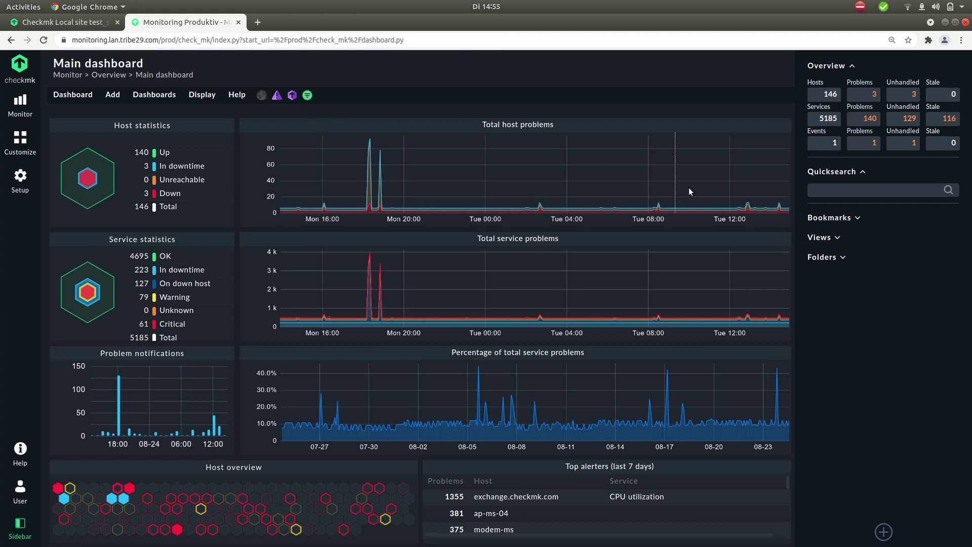
Open All services from the Overview's 5185 Services count and collapse the shortcut bar
{"action": "left_click", "coordinate": [830, 119]}
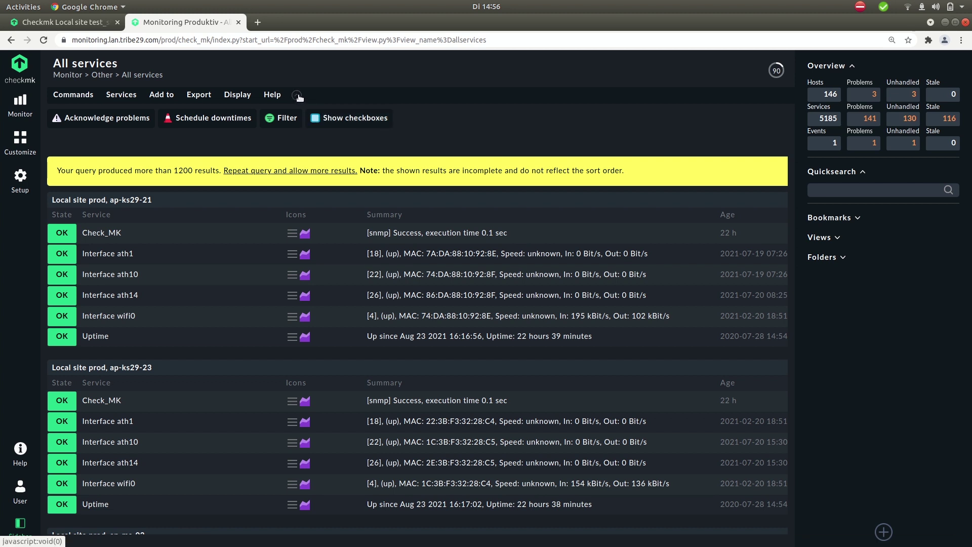
{"action": "left_click", "coordinate": [298, 95]}
{"action": "left_click", "coordinate": [297, 95]}
{"action": "left_click", "coordinate": [297, 96]}
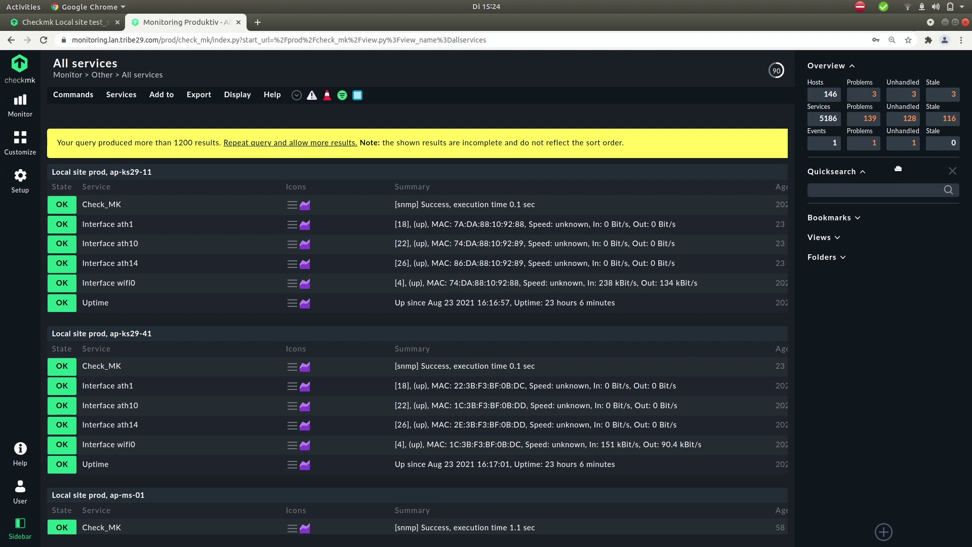
Drag Quicksearch below Bookmarks, then remove it from the sidebar
{"action": "mouse_move", "coordinate": [899, 171]}
{"action": "left_mouse_down"}
{"action": "mouse_move", "coordinate": [894, 208]}
{"action": "mouse_move", "coordinate": [894, 169]}
{"action": "left_mouse_up"}
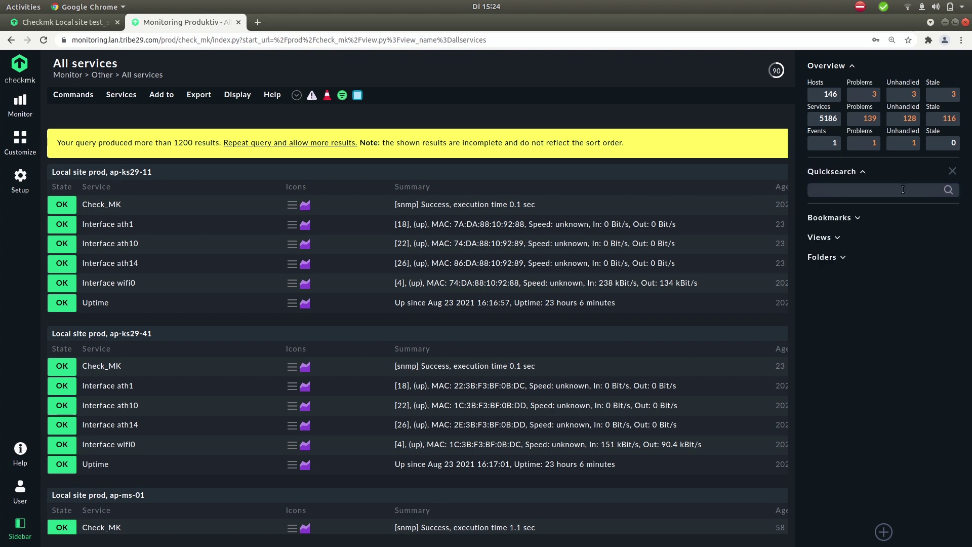
{"action": "left_click", "coordinate": [954, 172]}
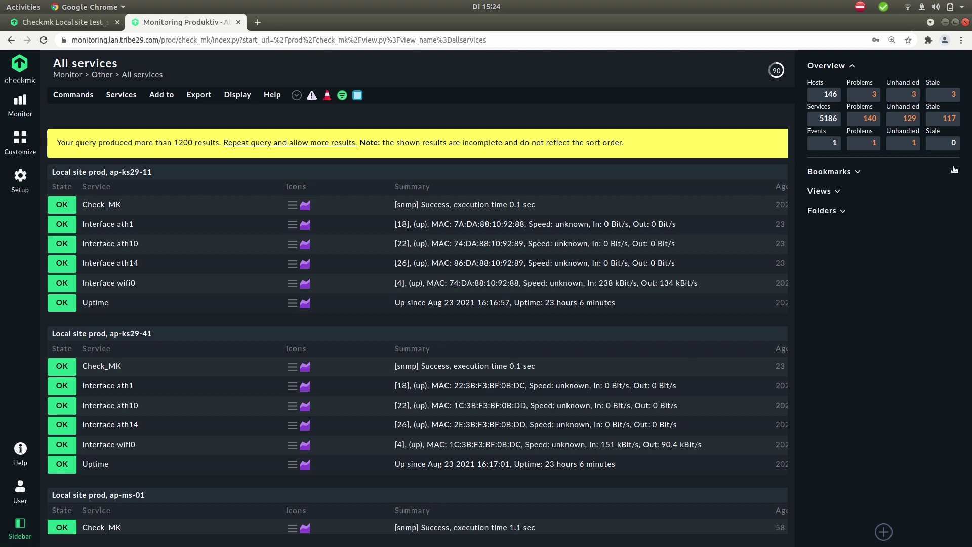
Re-add the Quicksearch snap-in from the sidebar element catalogue and drag it between Overview and Bookmarks
{"action": "left_click", "coordinate": [885, 532]}
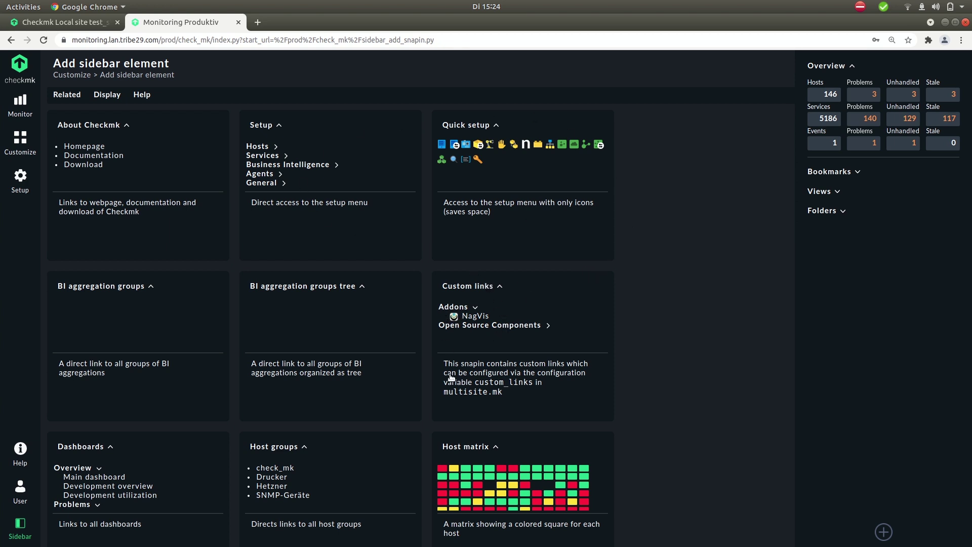
{"action": "scroll", "coordinate": [459, 378], "scroll_direction": "down", "scroll_amount": 3}
{"action": "scroll", "coordinate": [406, 341], "scroll_direction": "down", "scroll_amount": 8}
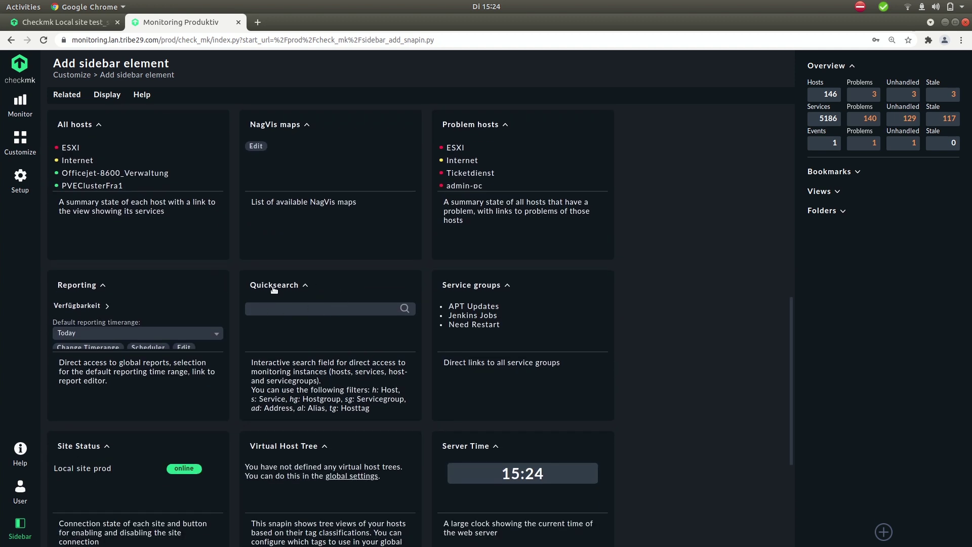
{"action": "left_click", "coordinate": [271, 286]}
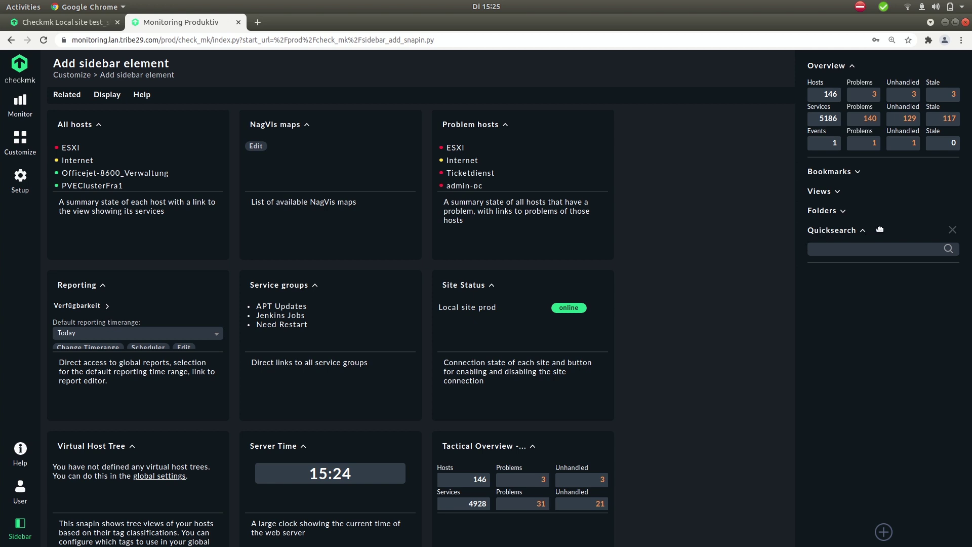
{"action": "left_click_drag", "start_coordinate": [894, 233], "coordinate": [890, 175]}
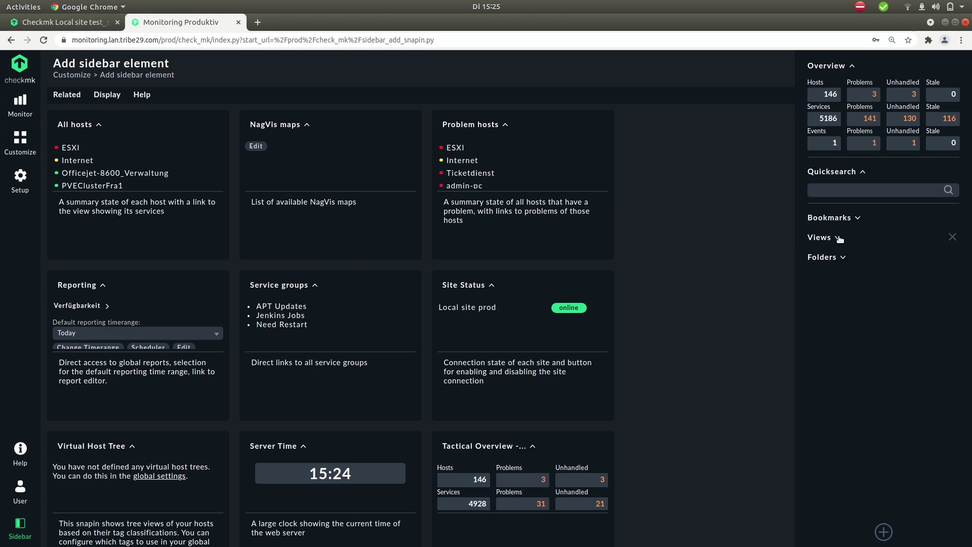
Open Overview > Main dashboard from the Views snap-in, then collapse Views again
{"action": "left_click", "coordinate": [839, 239]}
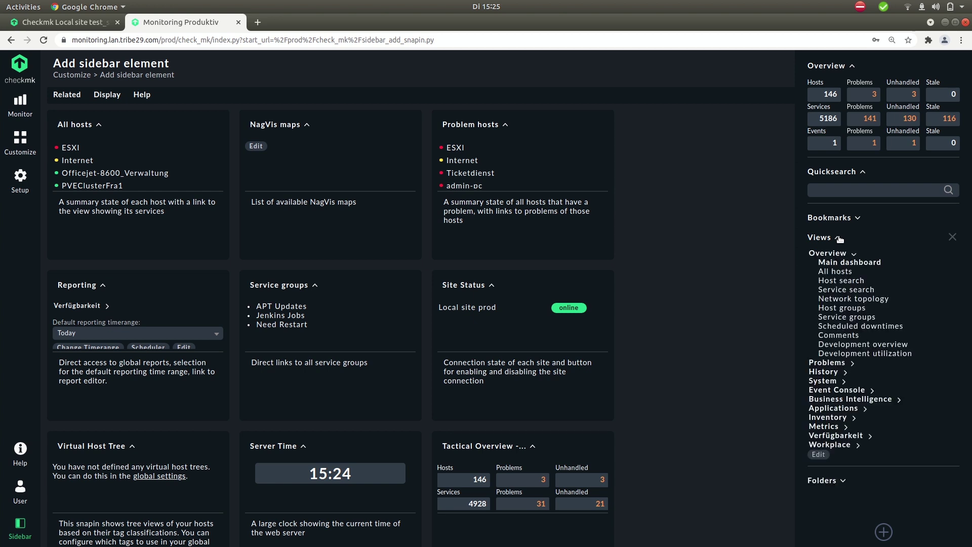
{"action": "left_click", "coordinate": [851, 263]}
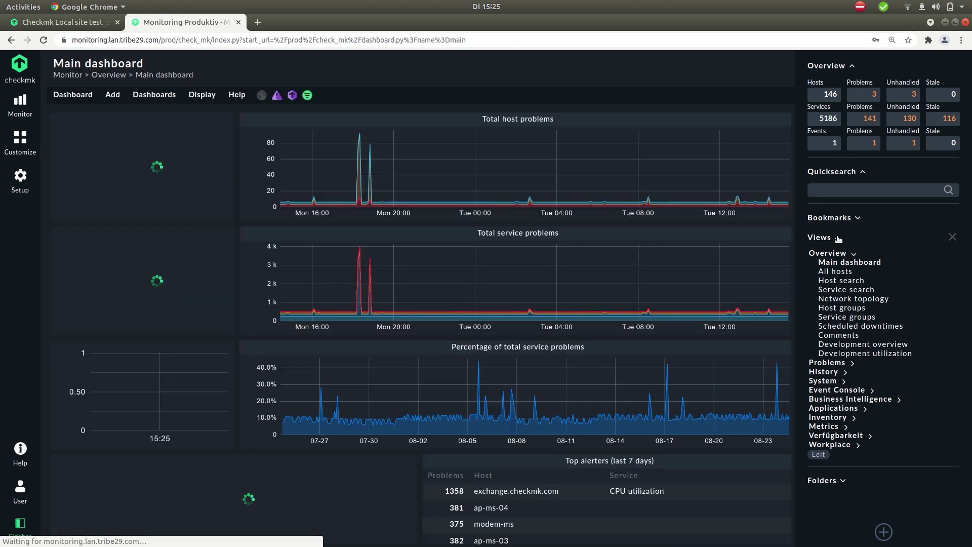
{"action": "left_click", "coordinate": [839, 238]}
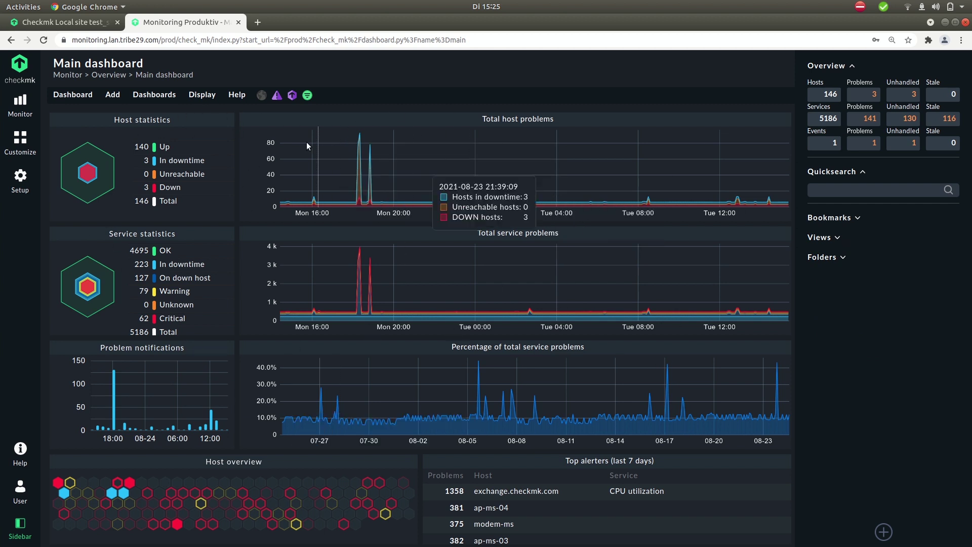
Filter the Main dashboard to the Docker (7) folder via the Folders snap-in
{"action": "left_click", "coordinate": [845, 259]}
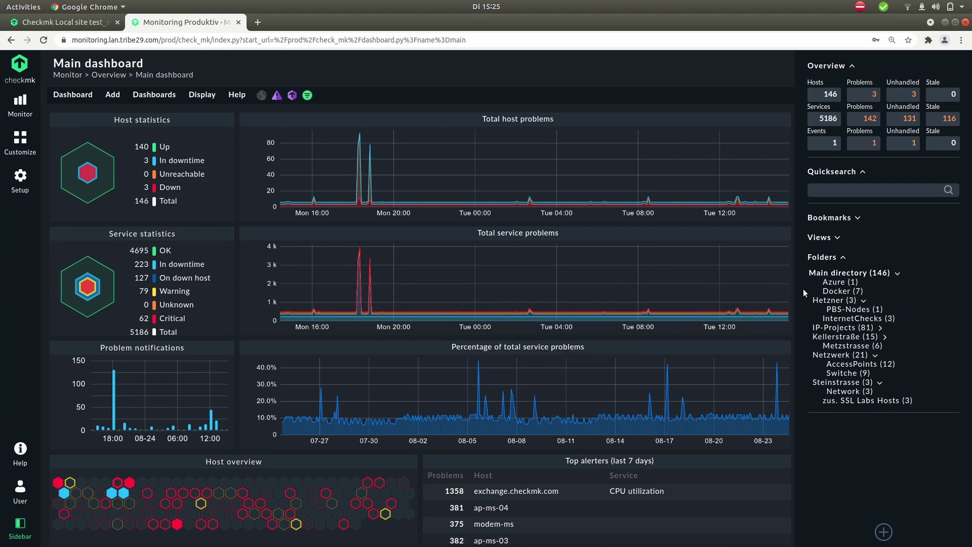
{"action": "left_click", "coordinate": [842, 292]}
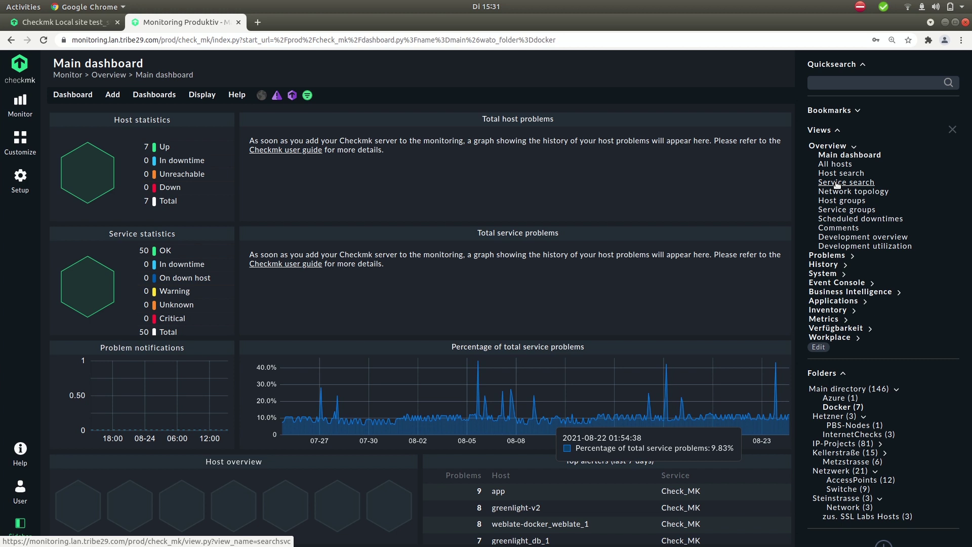
Run a Service search on the Docker folder, close the filter panel, and scroll through the OK results
{"action": "left_click", "coordinate": [837, 183]}
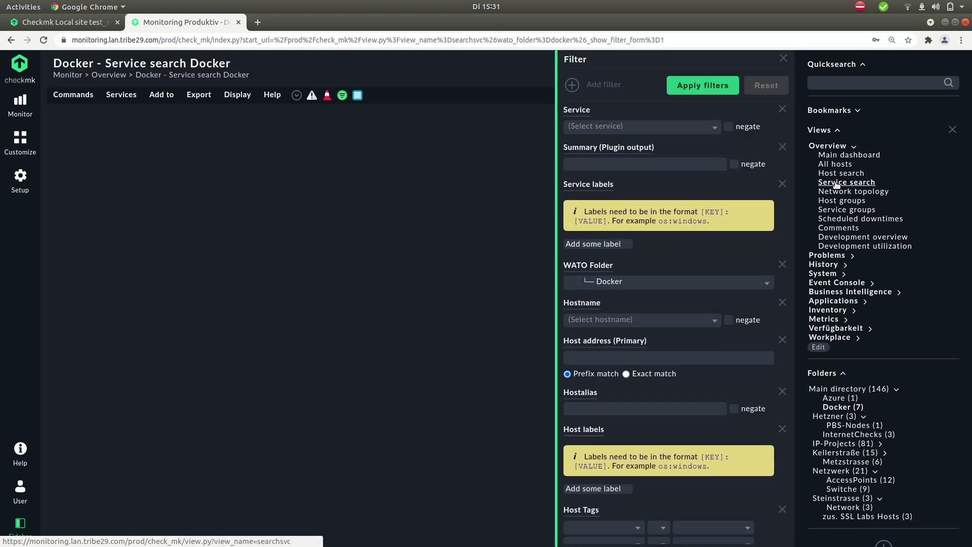
{"action": "left_click", "coordinate": [702, 89]}
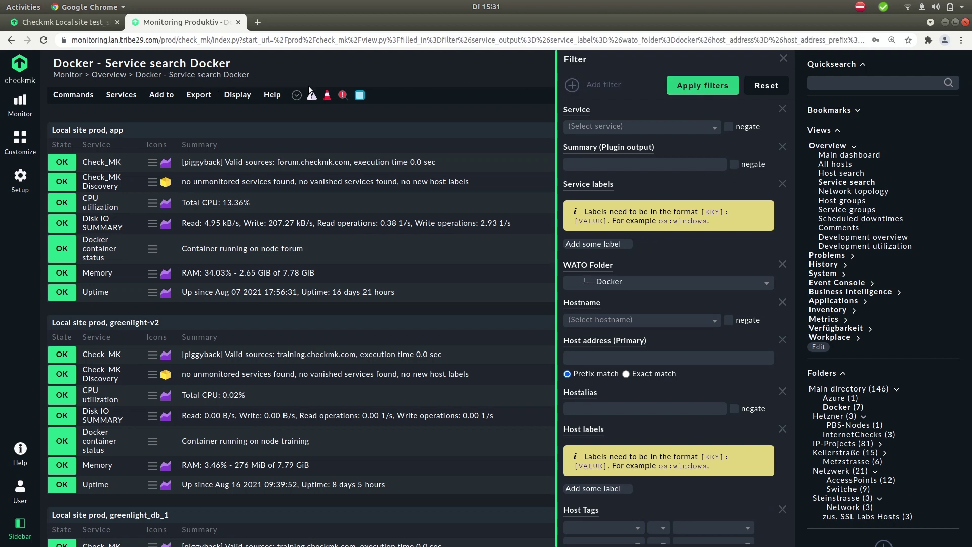
{"action": "left_click", "coordinate": [787, 59]}
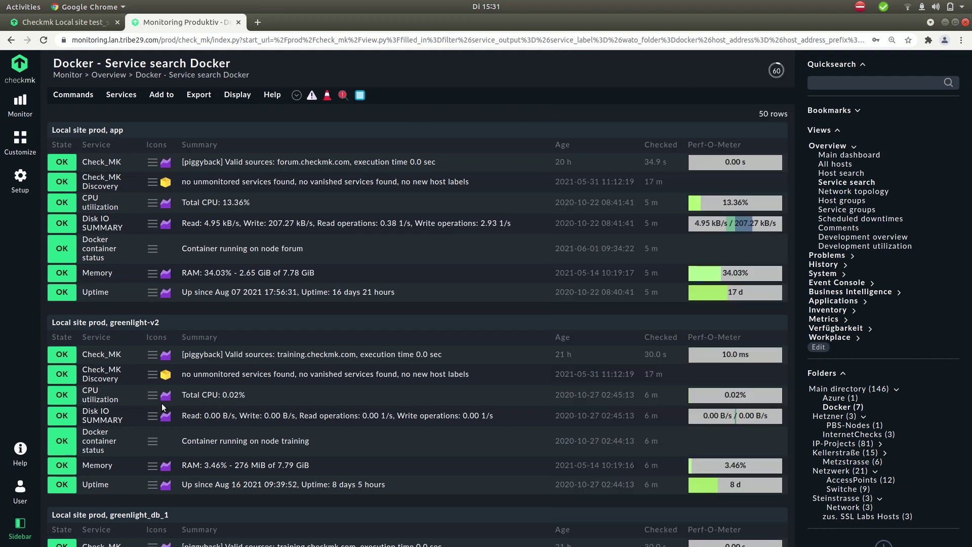
{"action": "scroll", "coordinate": [240, 430], "scroll_direction": "down", "scroll_amount": 10}
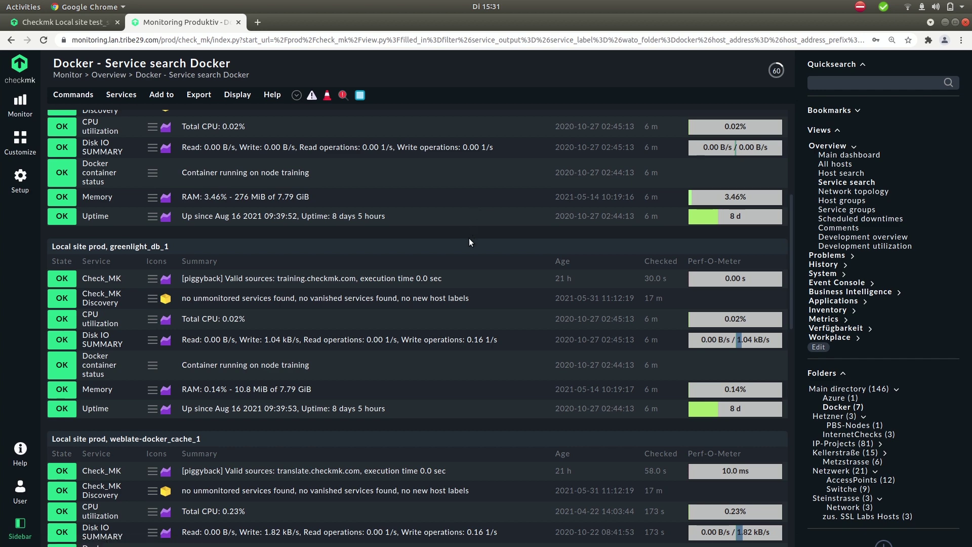
{"action": "scroll", "coordinate": [478, 239], "scroll_direction": "up", "scroll_amount": 8}
{"action": "scroll", "coordinate": [499, 238], "scroll_direction": "up", "scroll_amount": 2}
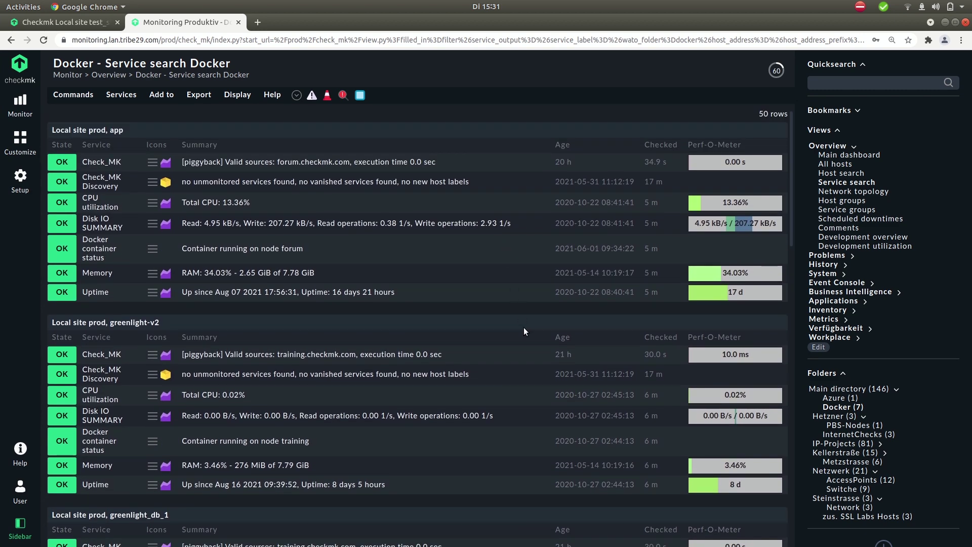